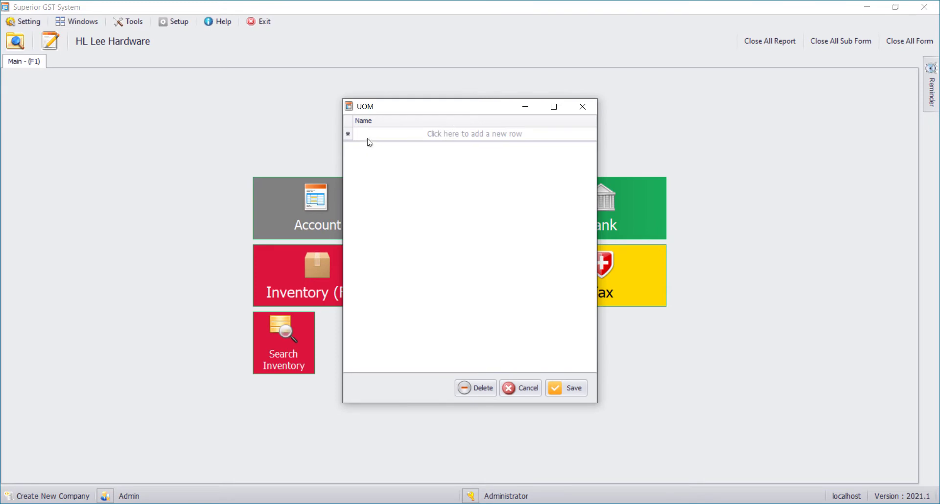
- Add PCS as a new unit of measure and save the record
click(369, 138)
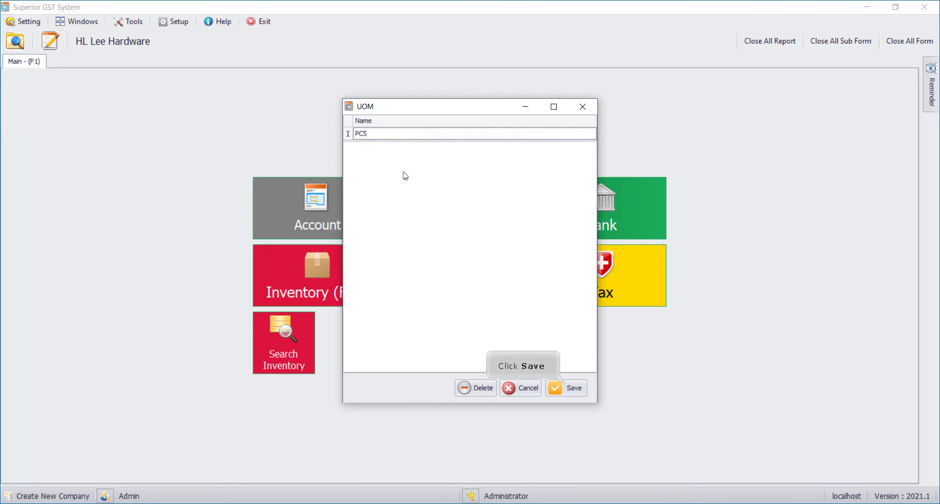
key(Return)
click(571, 387)
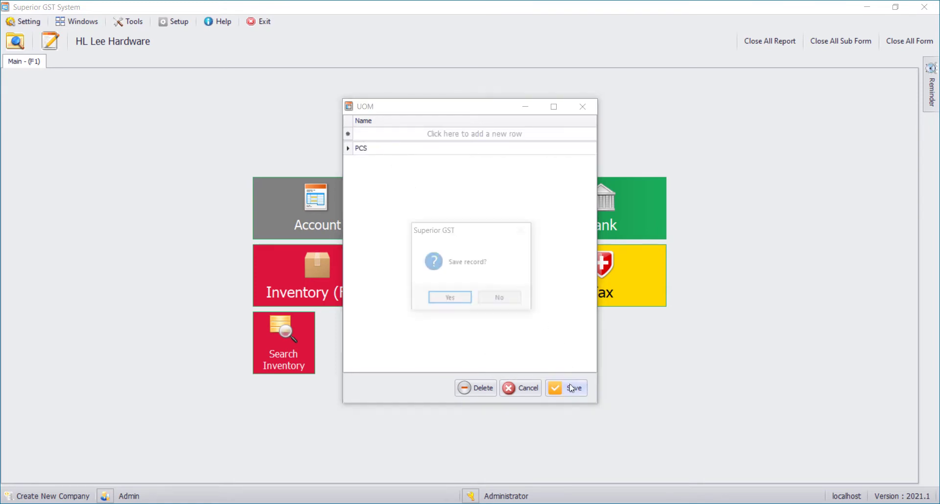
click(450, 300)
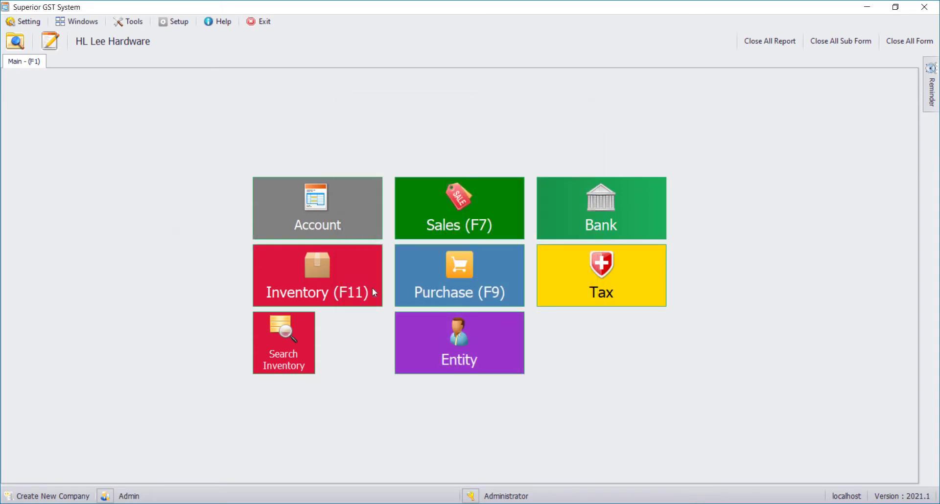
- List all inventory items and open the record of 12m BEAM
click(347, 278)
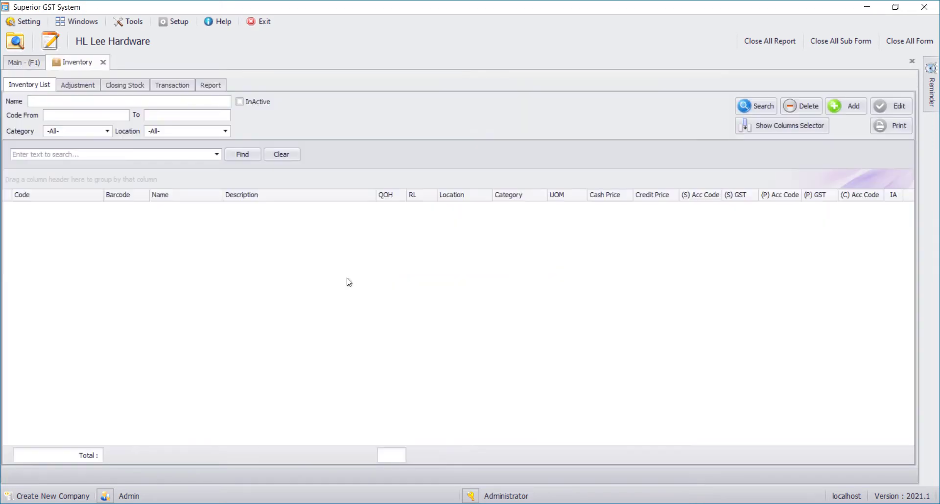
click(754, 109)
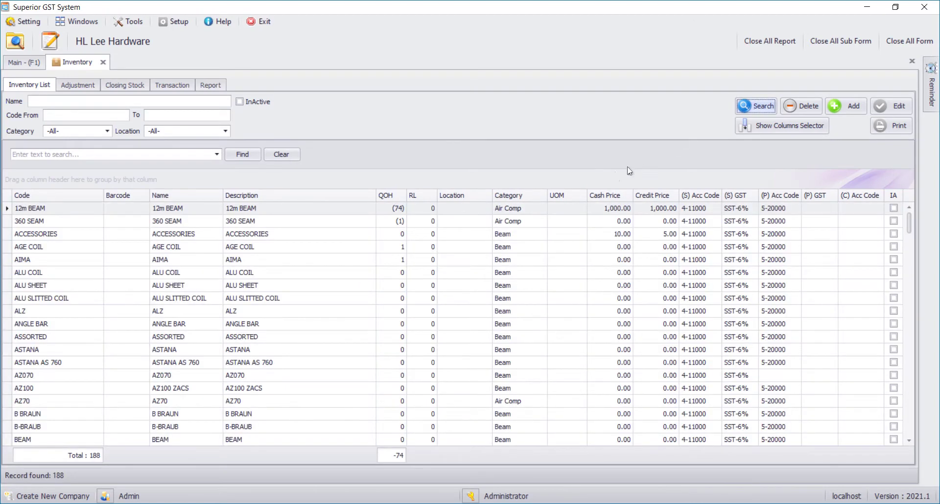
double_click(483, 213)
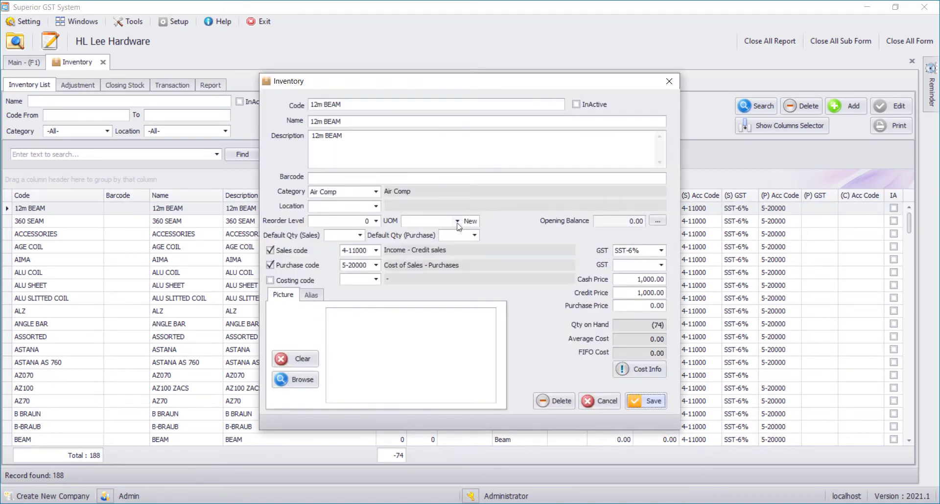
- Create CTN as a new unit of measure for the 12m BEAM item and save the item
click(457, 222)
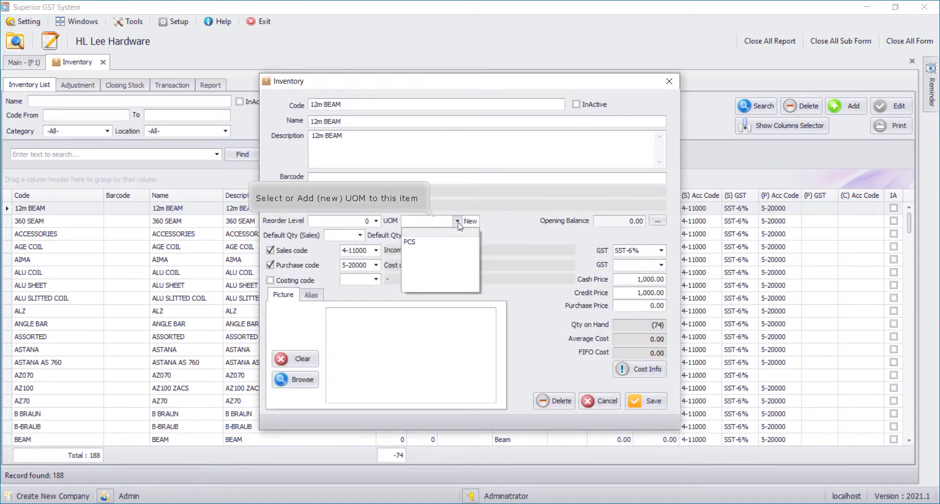
click(470, 221)
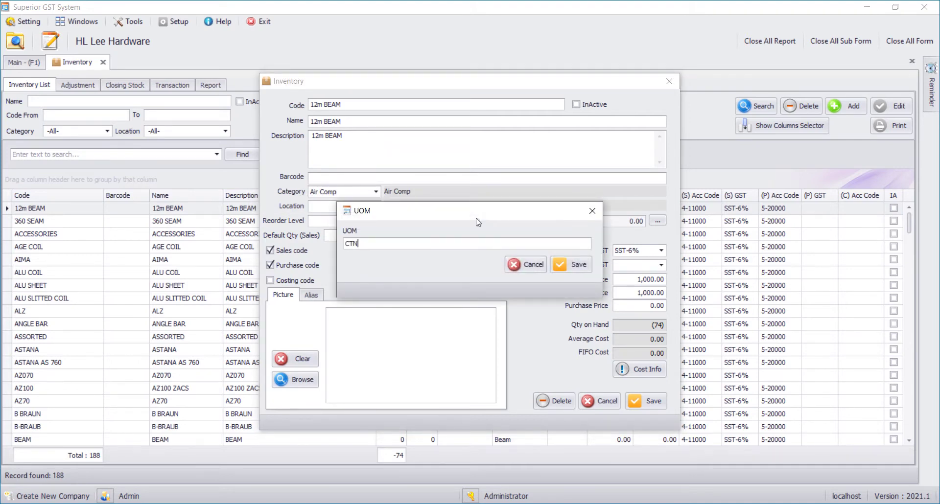
click(577, 265)
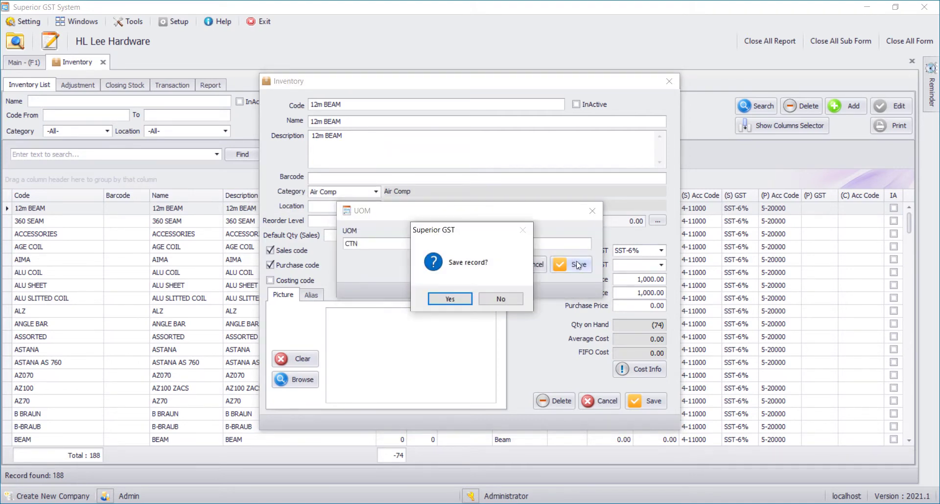
click(450, 299)
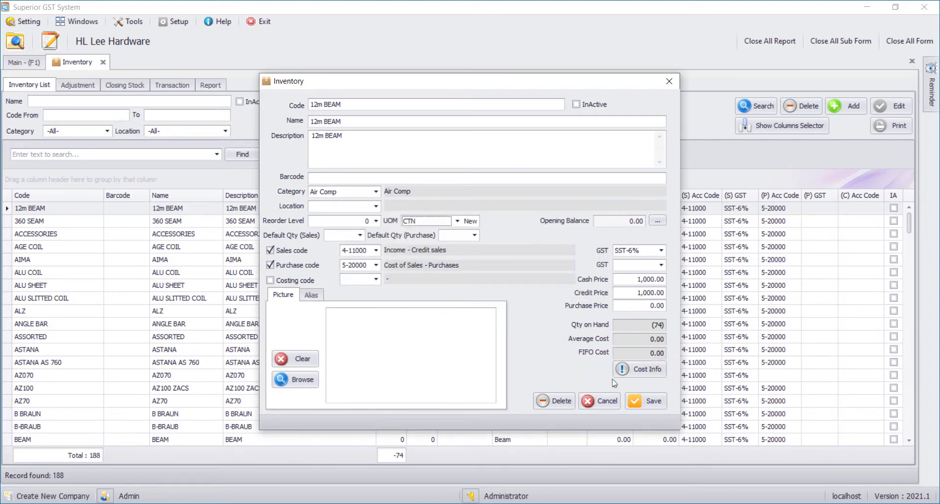
click(646, 401)
click(494, 301)
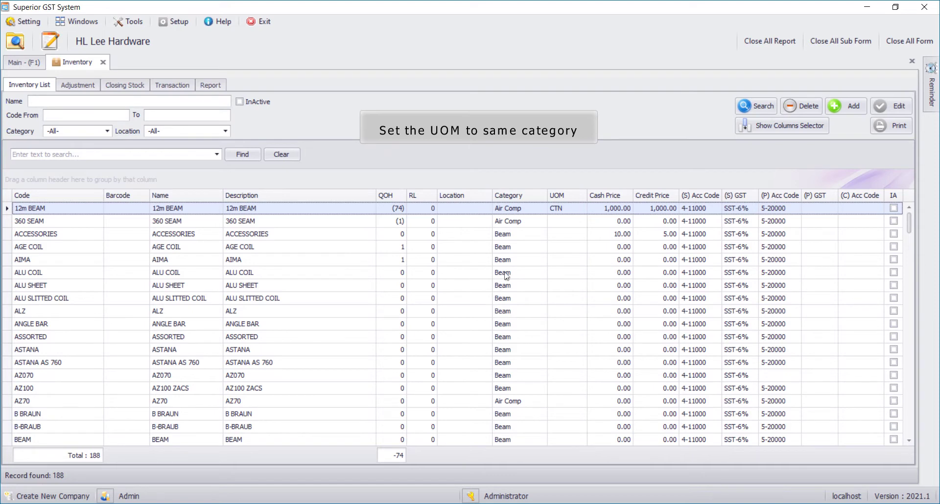
- Filter the inventory list to the Air Comp category and set the UOM of all listed items to CTN
click(544, 194)
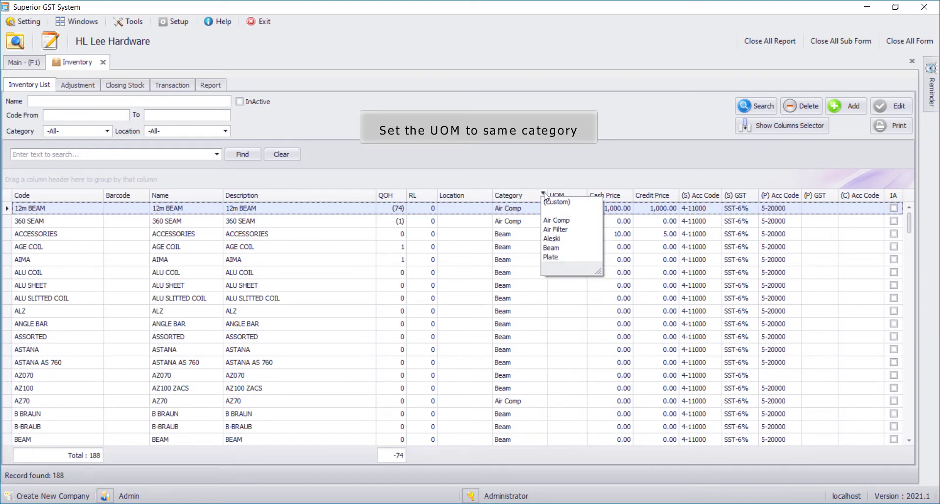
click(550, 221)
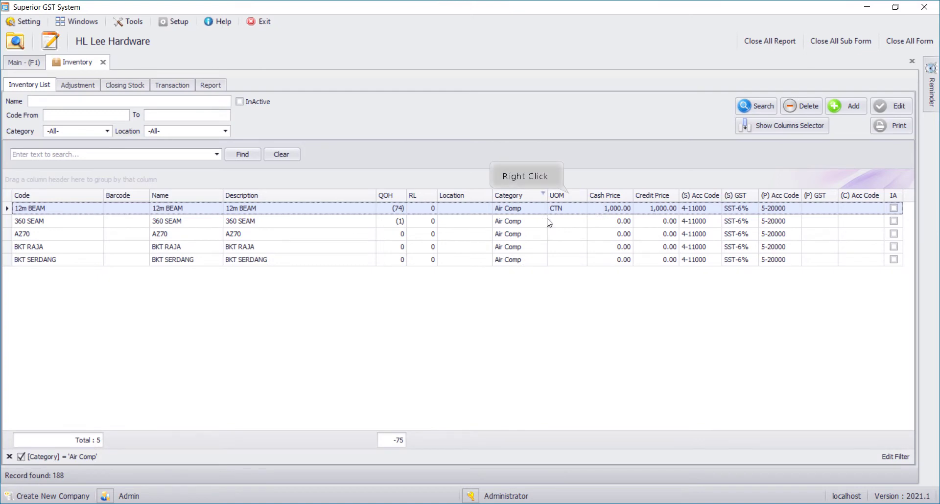
right_click(561, 196)
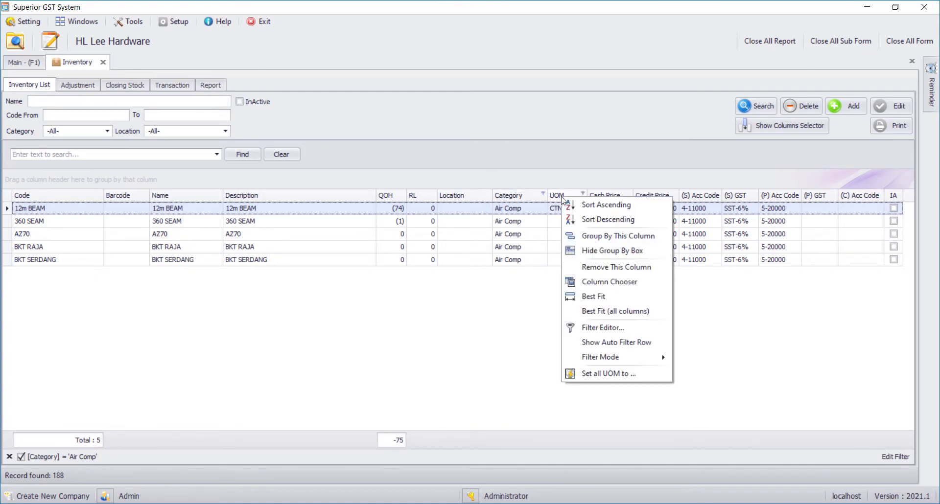
click(593, 374)
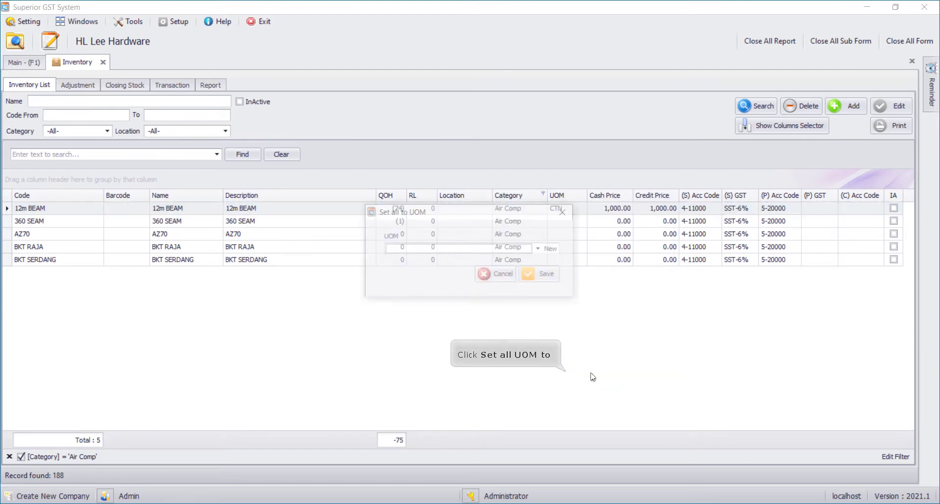
click(541, 250)
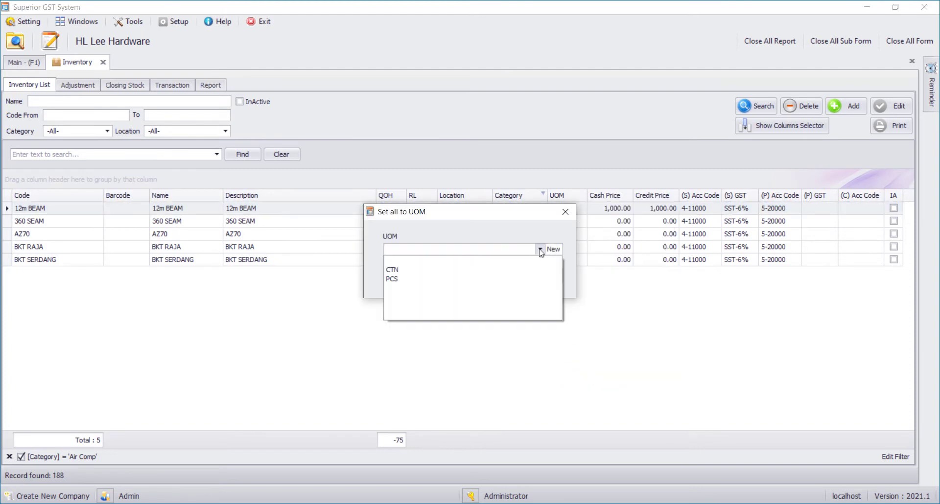
click(500, 271)
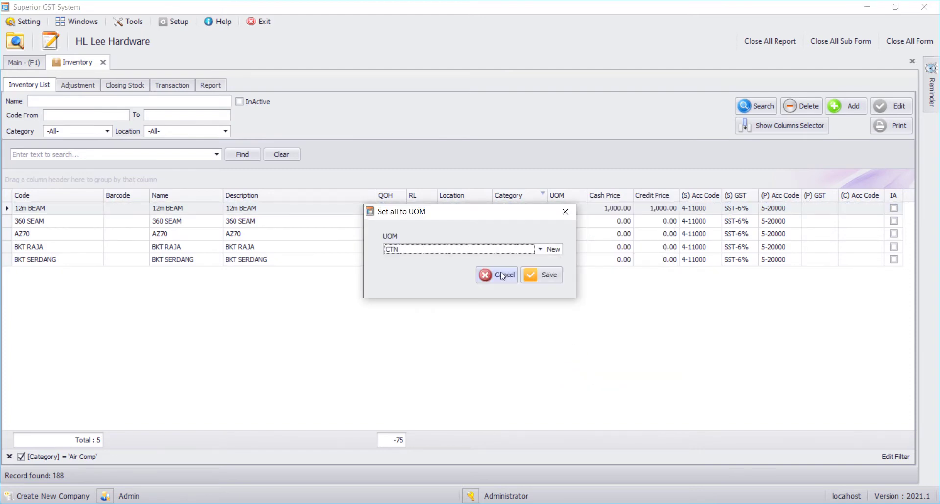
click(549, 274)
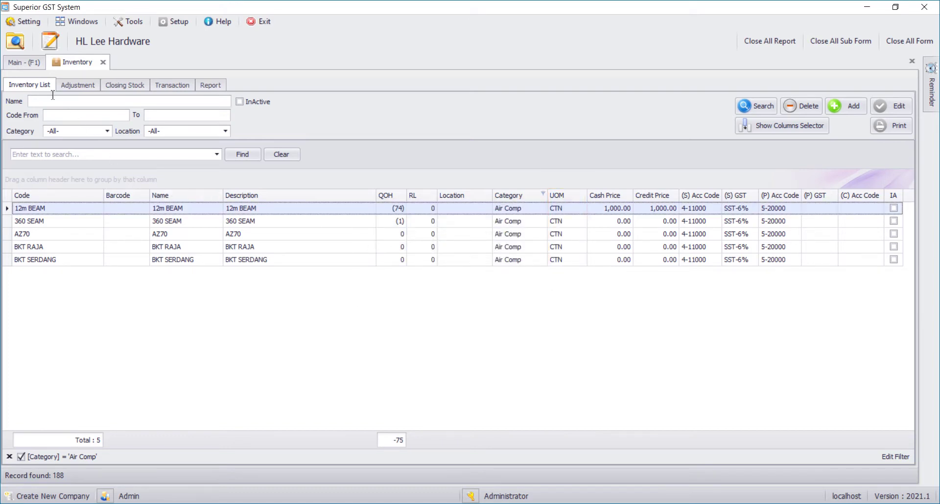
- Start a new purchase of type Purchase Order with 113 Maju Sdn Bhd as the supplier
click(28, 65)
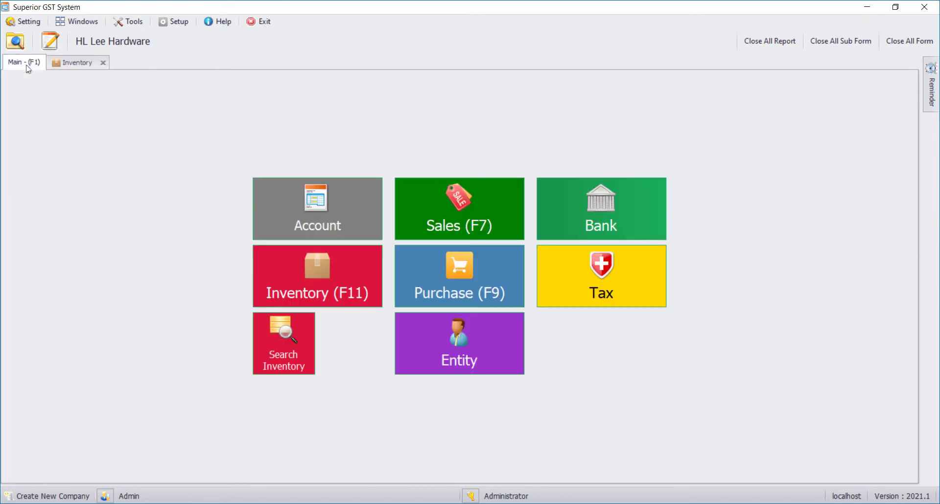
click(424, 266)
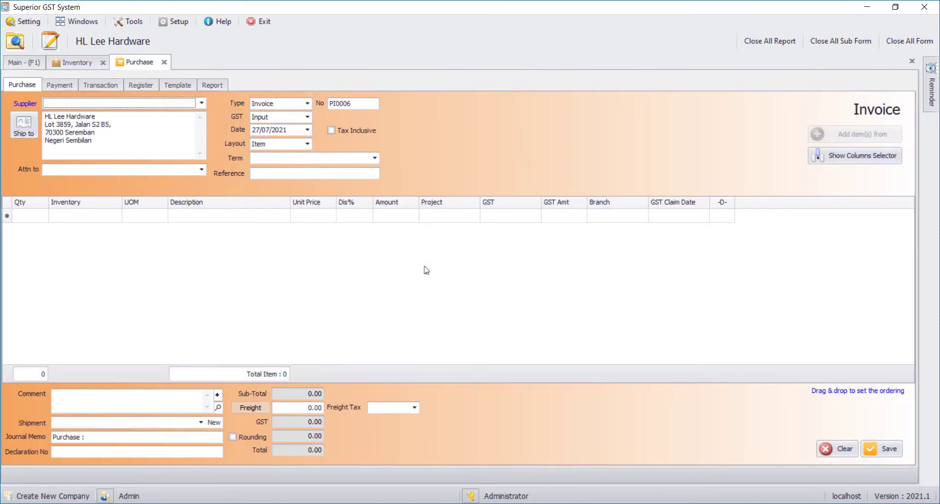
click(287, 104)
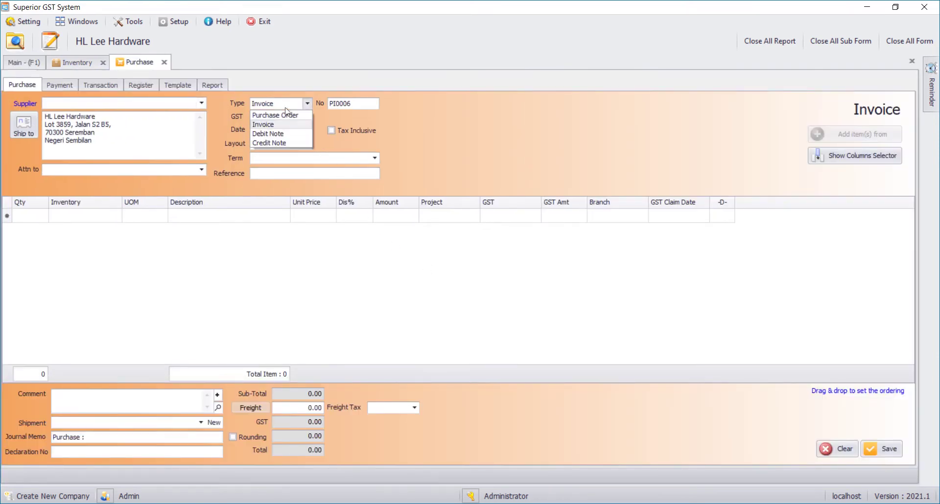
click(287, 115)
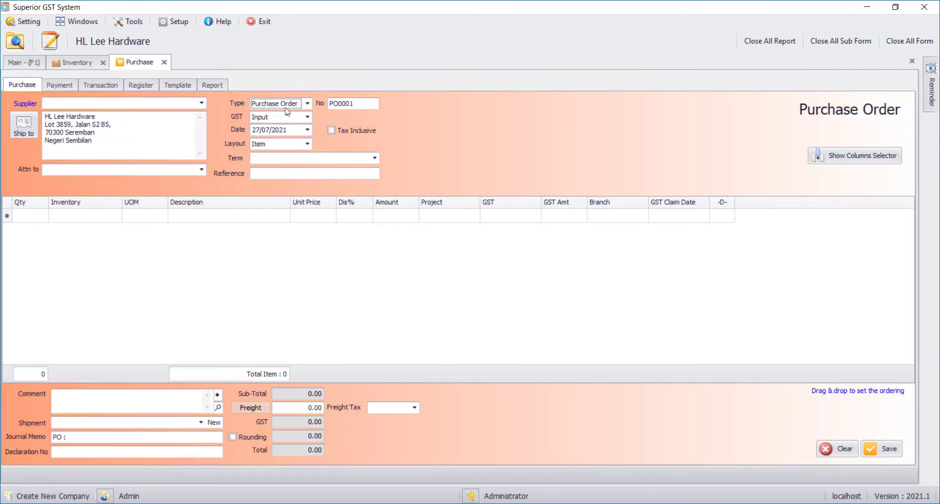
click(164, 108)
click(158, 163)
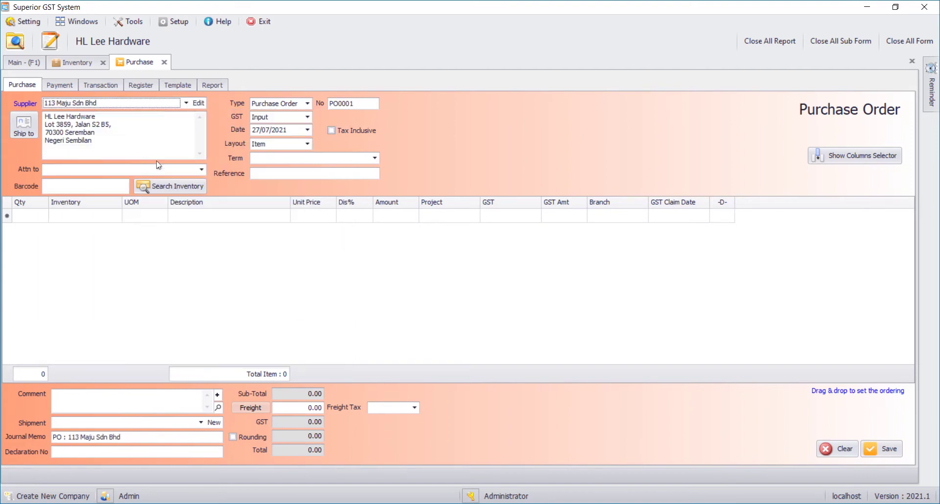
- Add 12m BEAM with a quantity of 1 as the first line of the purchase order
click(39, 216)
click(65, 218)
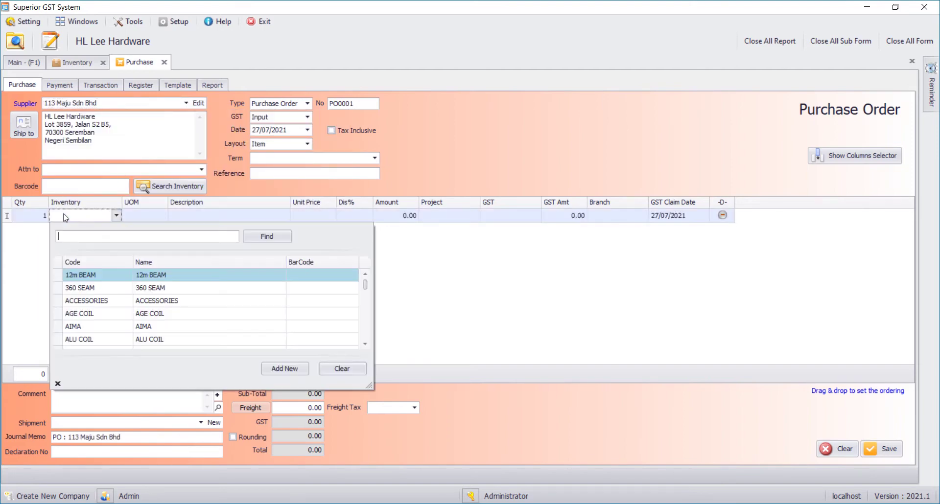
click(105, 278)
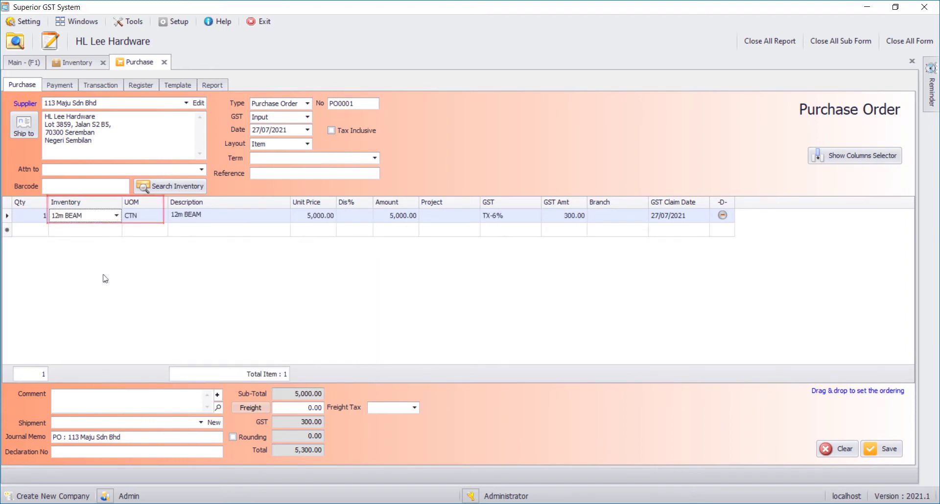
- Add ACCESSORIES with a quantity of 2 as the second line of the purchase order
click(44, 231)
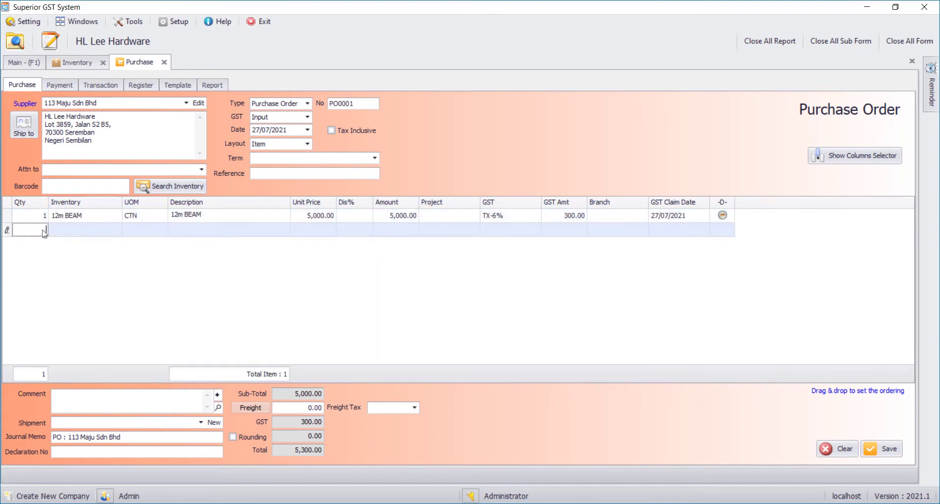
text(2)
key(Tab)
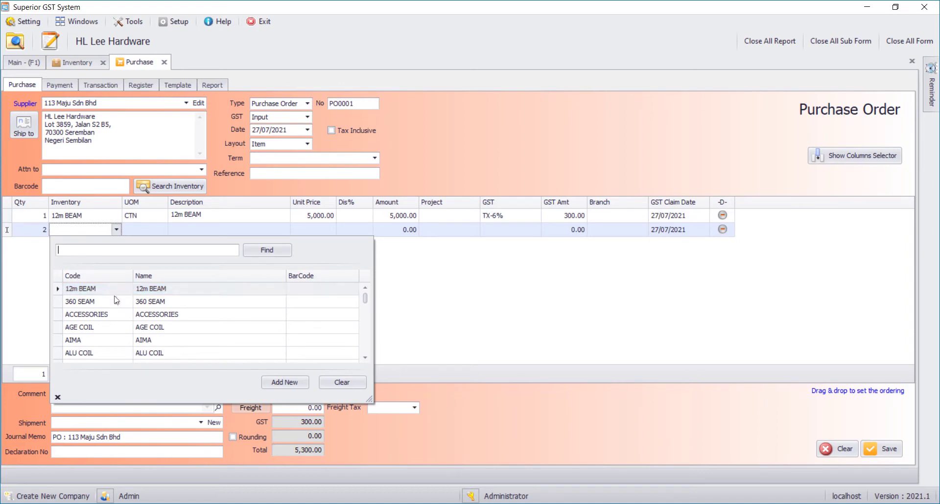
click(111, 315)
- Create TIN as a new unit of measure for the ACCESSORIES line and set its unit price to 1,000.00
click(157, 231)
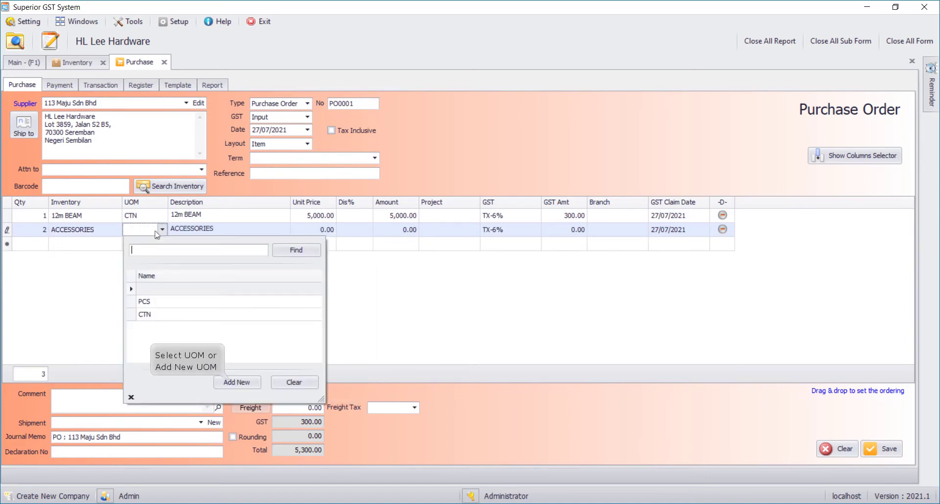
click(229, 385)
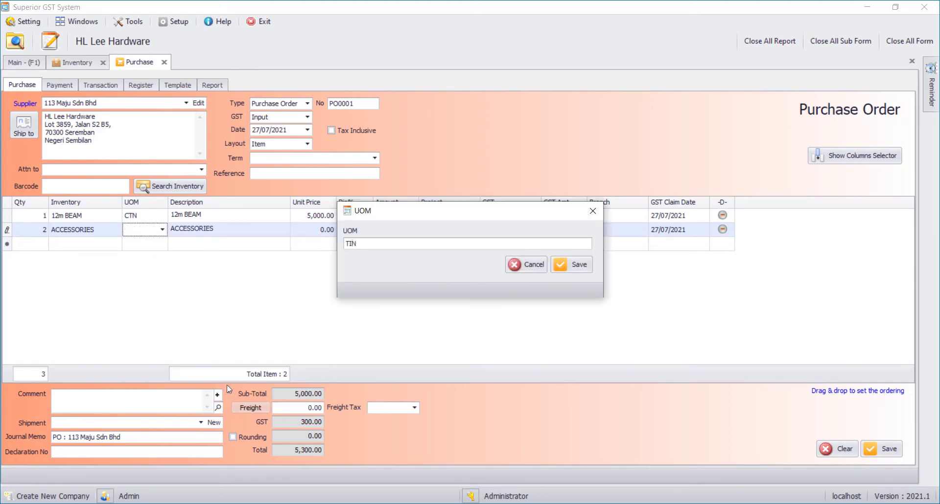
click(581, 267)
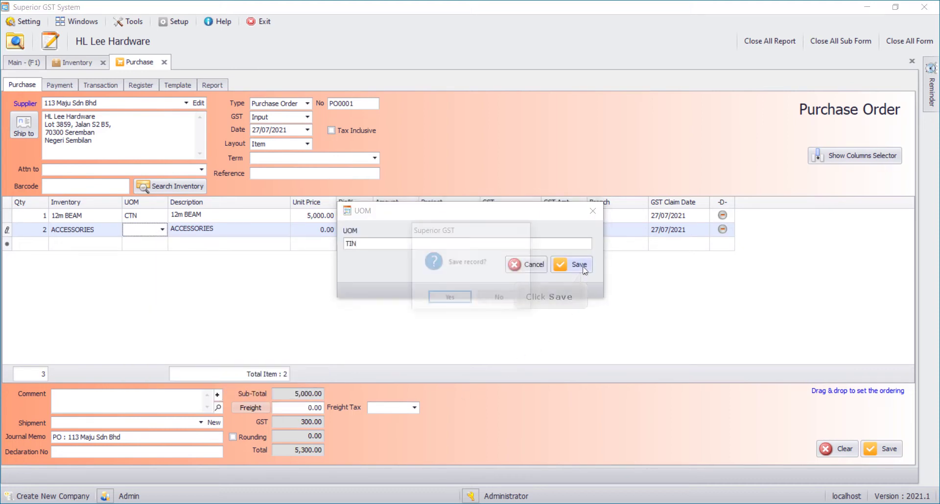
click(462, 301)
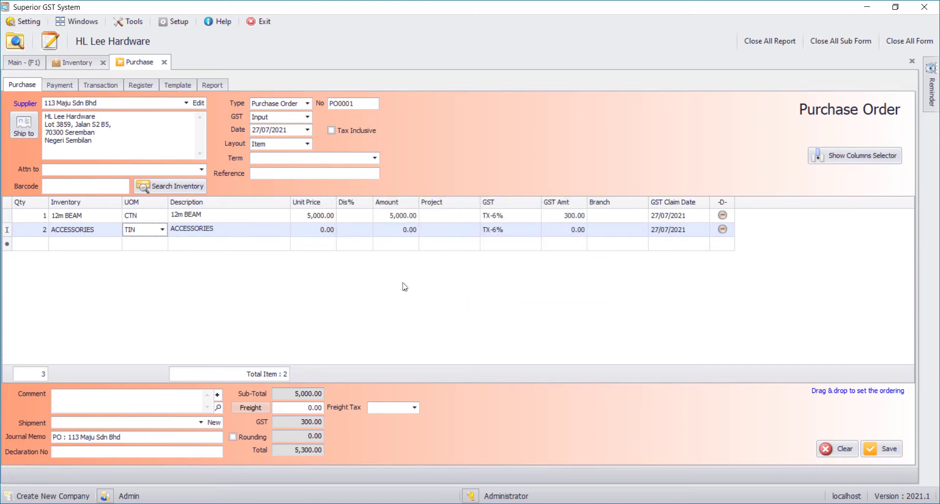
click(317, 234)
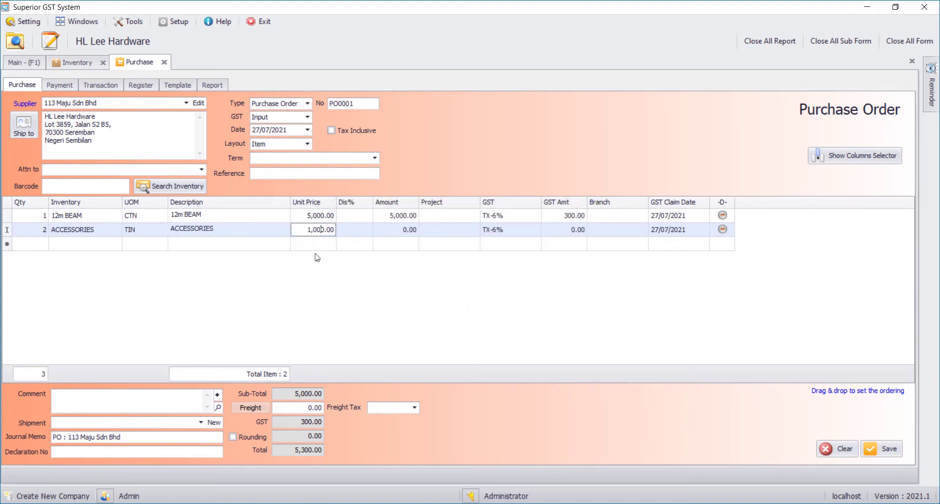
key(Return)
- Save the purchase order and preview it with the Purchase Order - Item (with UOM) report template
click(871, 448)
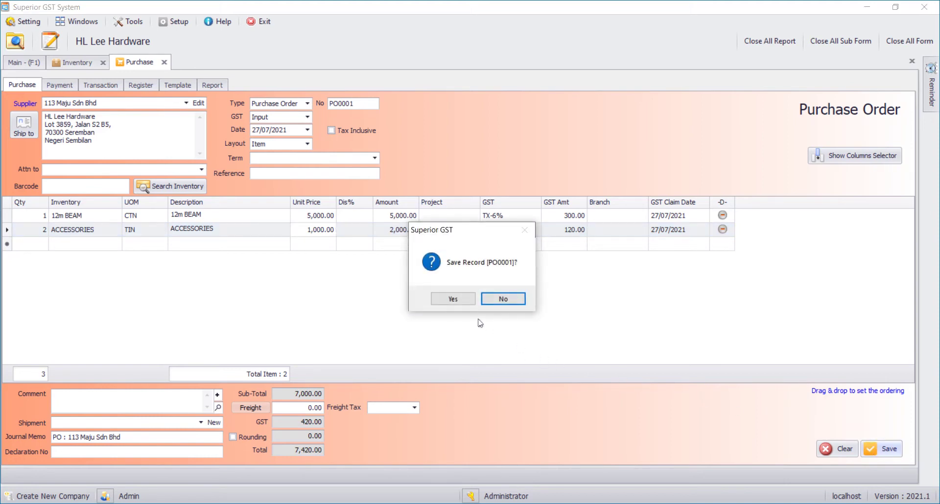
click(463, 298)
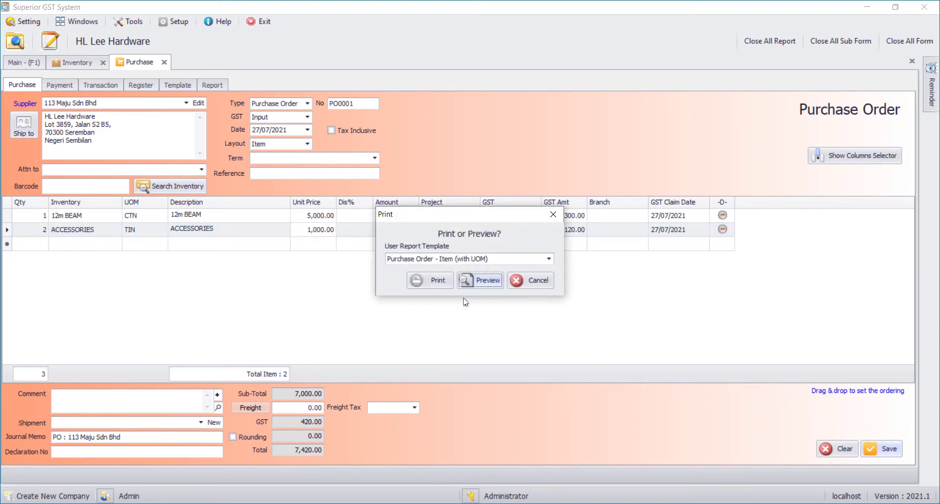
click(475, 259)
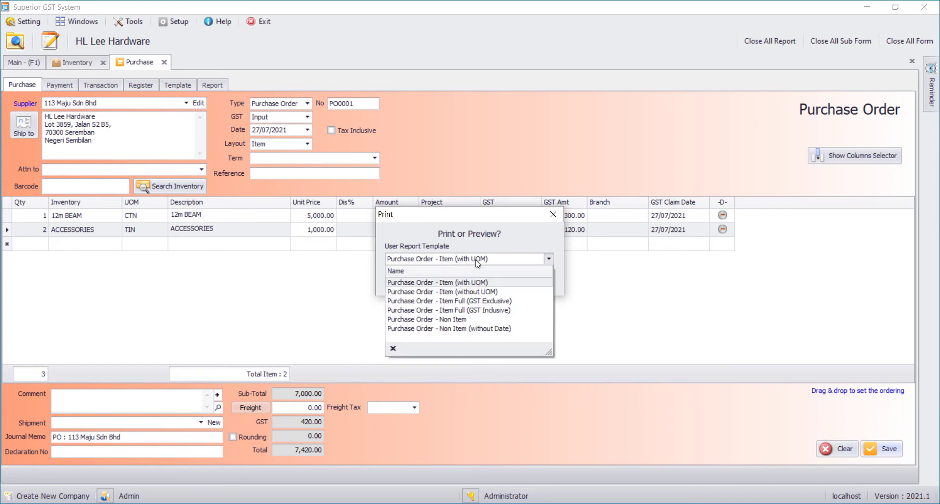
click(475, 284)
click(475, 282)
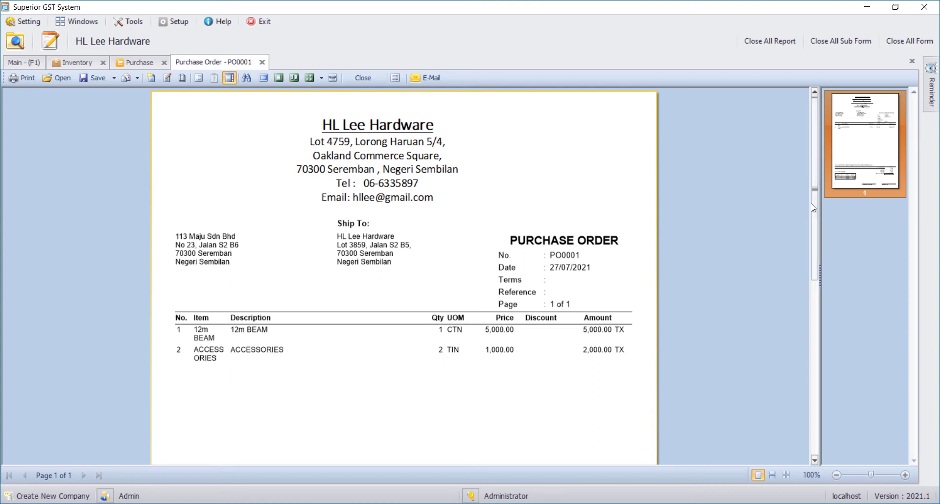
- Review the purchase order preview down to its totals and close both the preview and the purchase form
drag(817, 204, 811, 366)
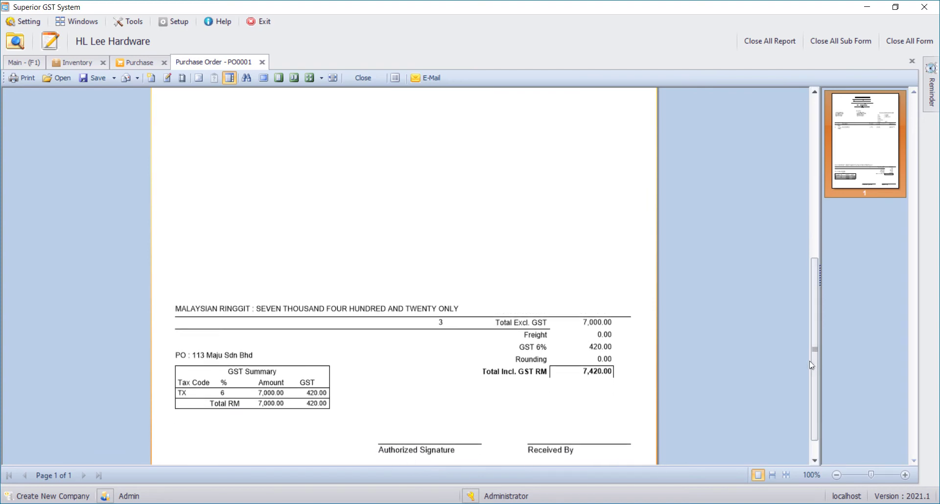
click(363, 78)
click(164, 62)
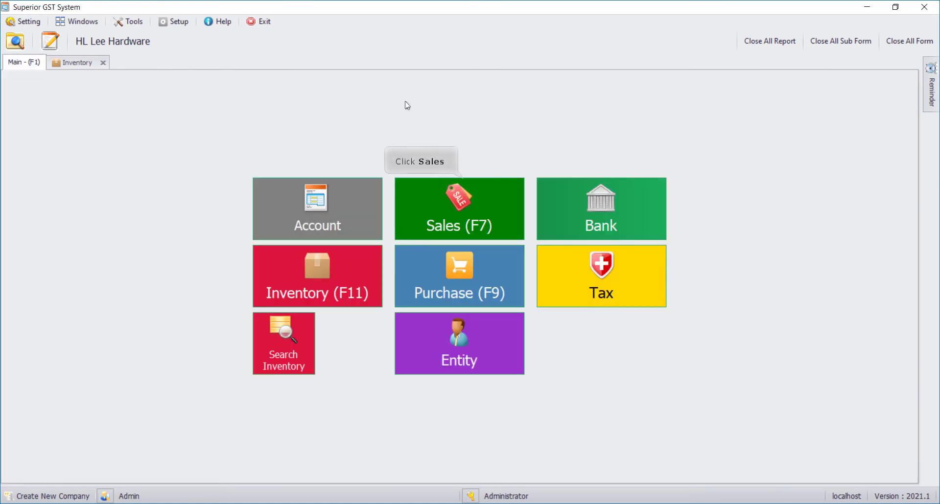
- Start a new credit sales invoice with Eternal Management Sdn Bhd as the customer
click(449, 207)
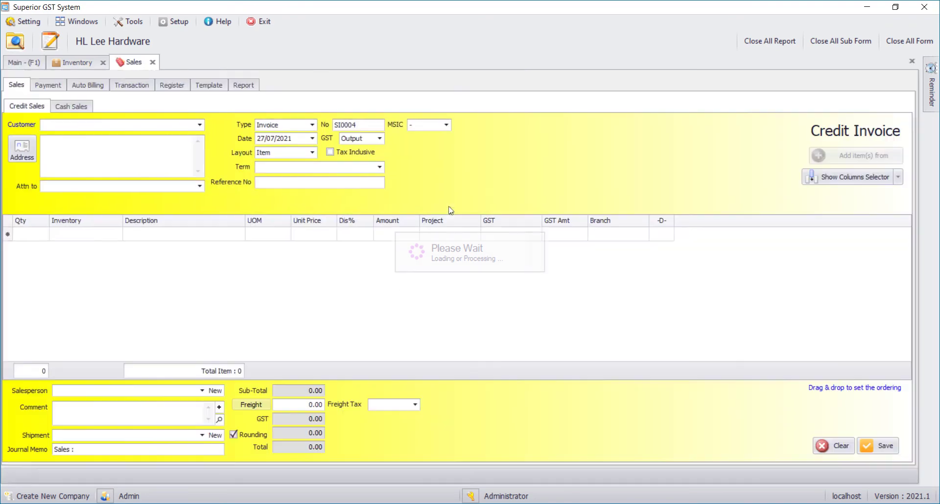
click(170, 128)
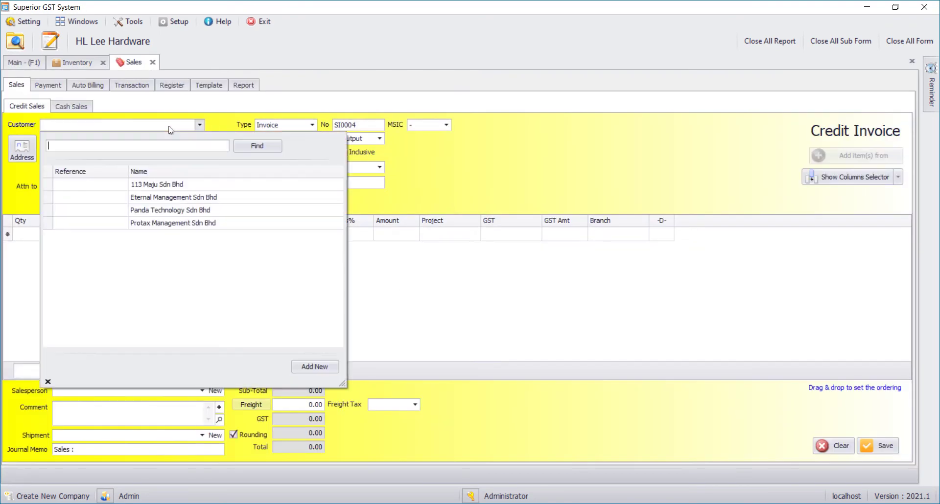
click(161, 197)
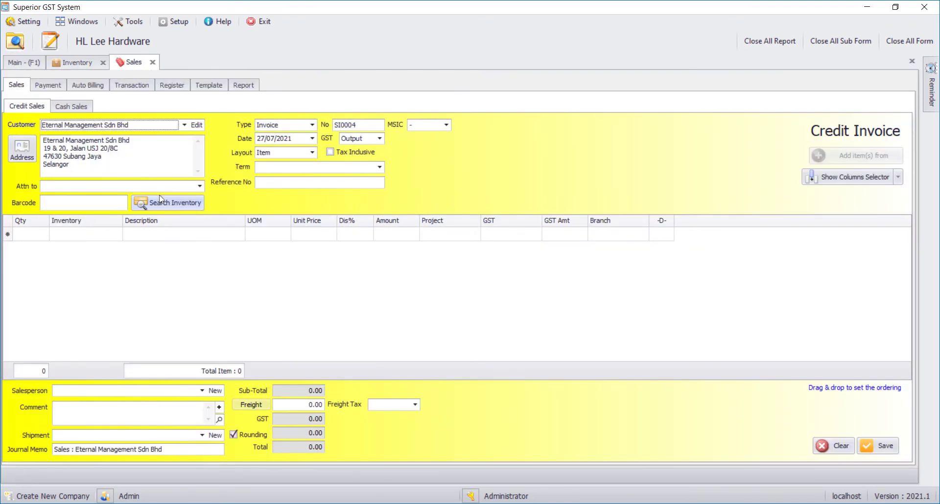
- Add 360 SEAM as the first line of the invoice with a quantity of 1 and a unit price of 1,000.00
click(44, 234)
text(1)
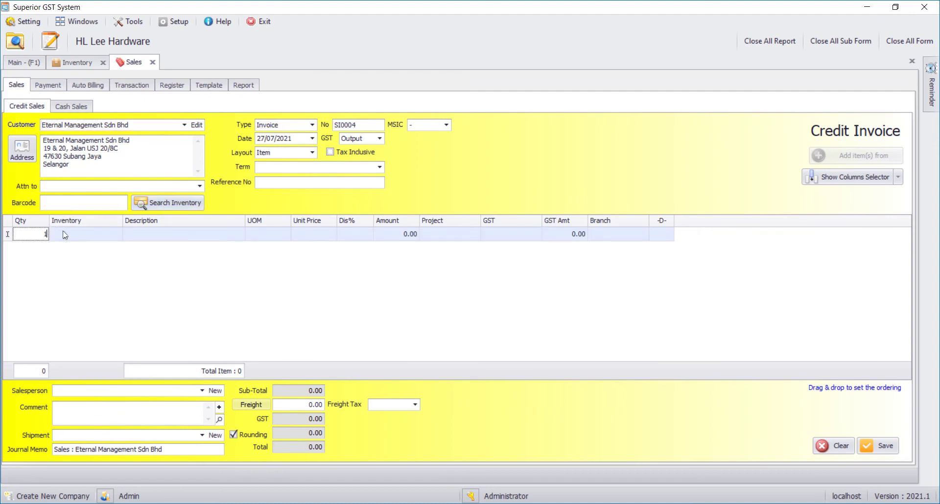
click(63, 235)
click(78, 308)
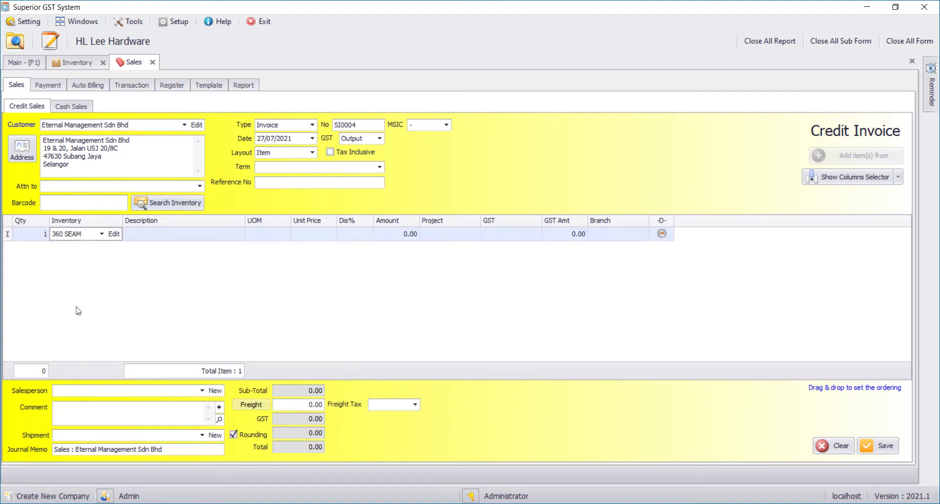
click(306, 235)
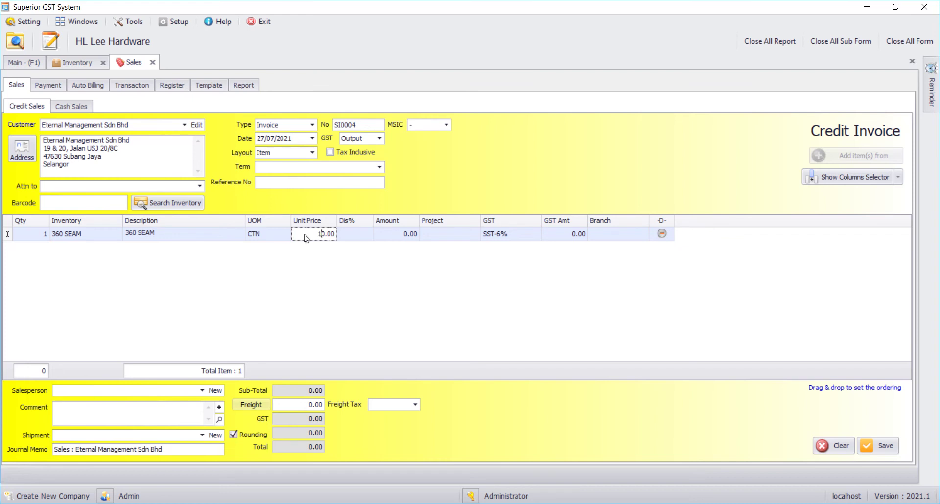
click(285, 258)
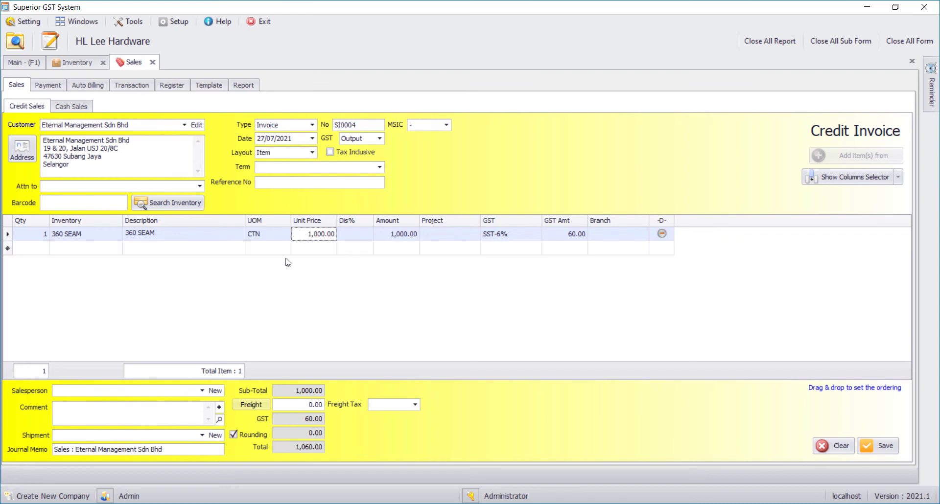
- Add A4 Paper with a quantity of 2 as the second line of the invoice
click(29, 251)
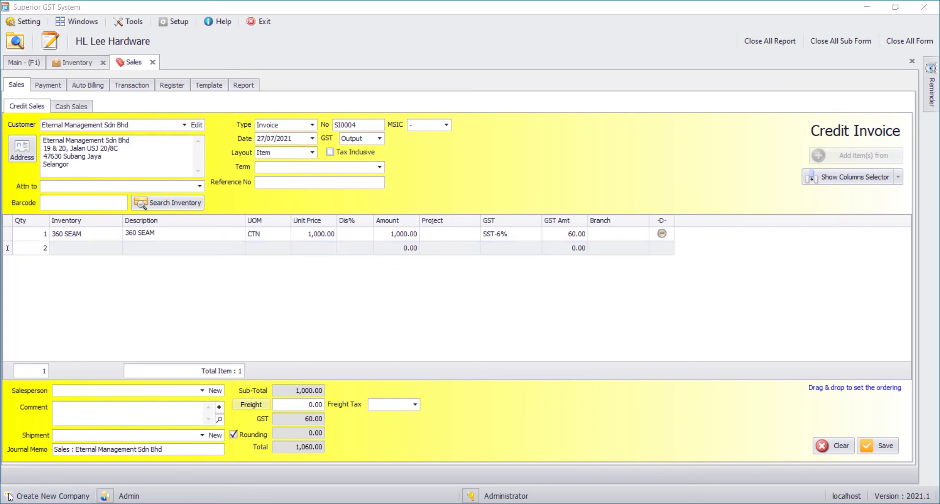
click(88, 249)
click(91, 334)
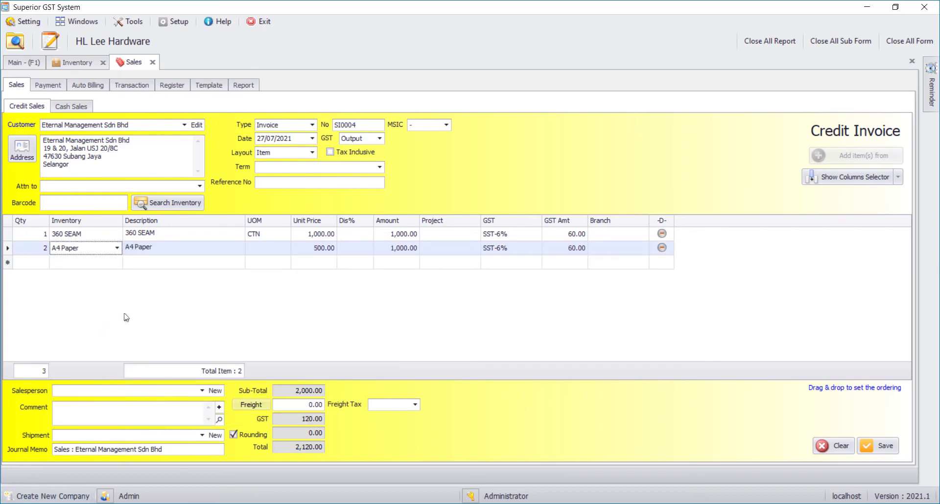
- Create STACK as a new unit of measure for the A4 Paper line
click(274, 248)
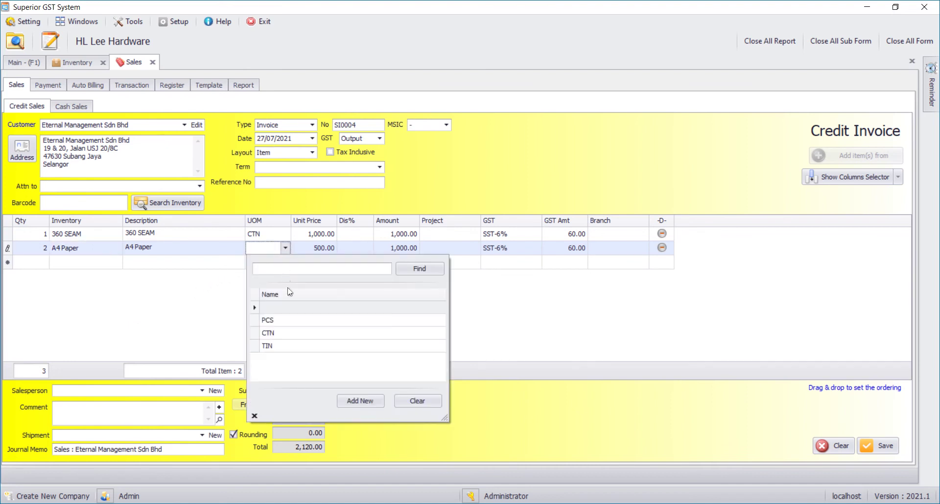
click(359, 400)
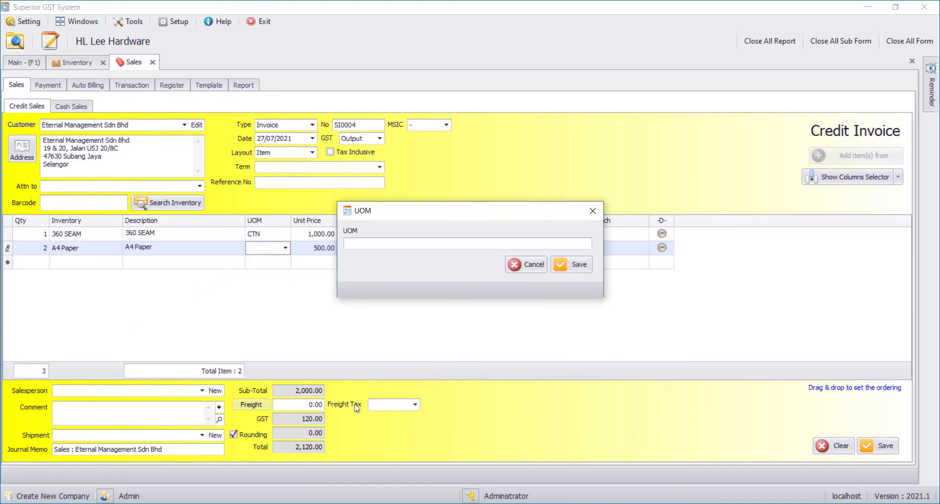
text(STACK)
click(568, 268)
click(450, 298)
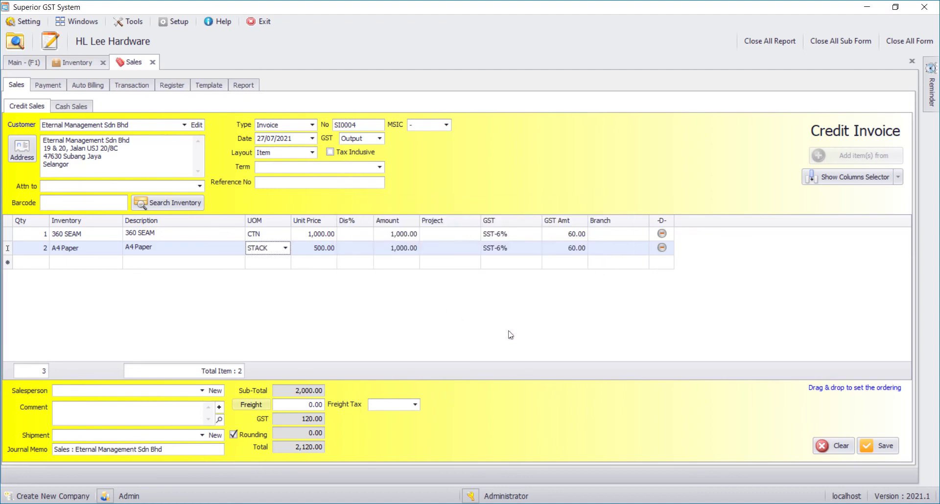
- Save the invoice and review its preview down to the totals using the Invoice - Item (with UOM) report template
click(881, 445)
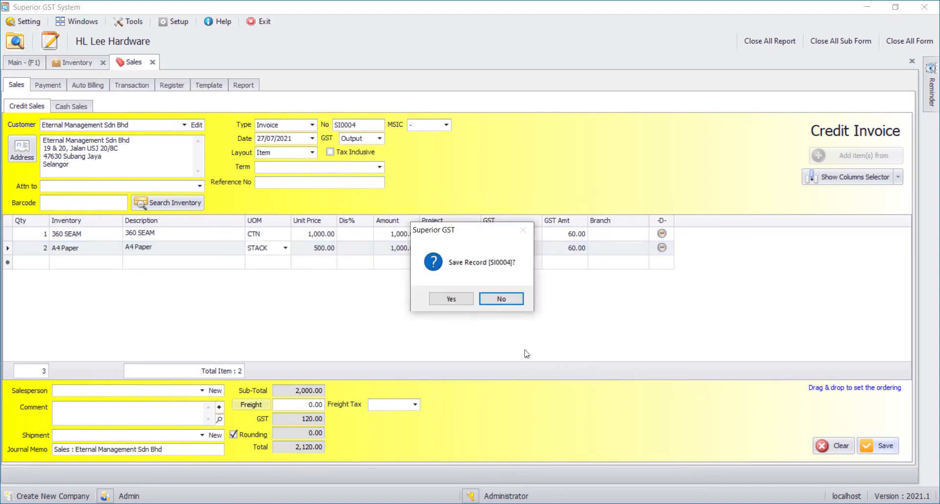
click(451, 299)
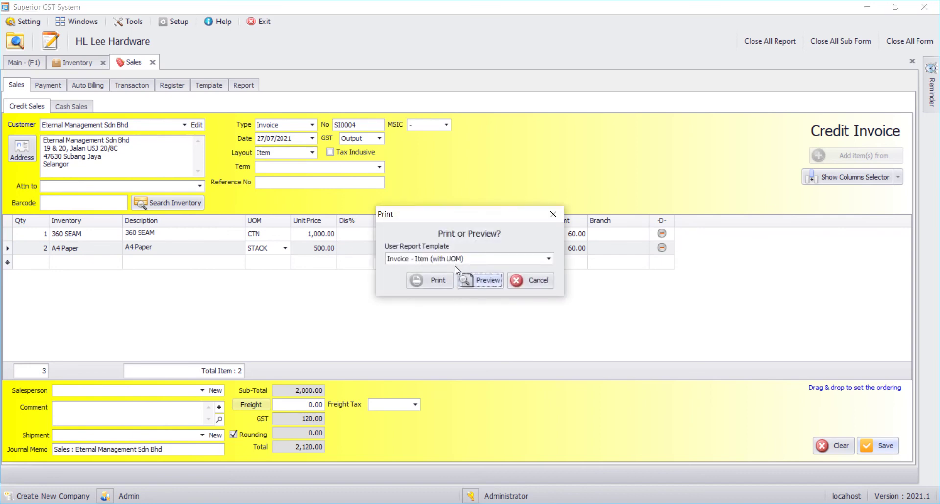
click(456, 260)
click(456, 283)
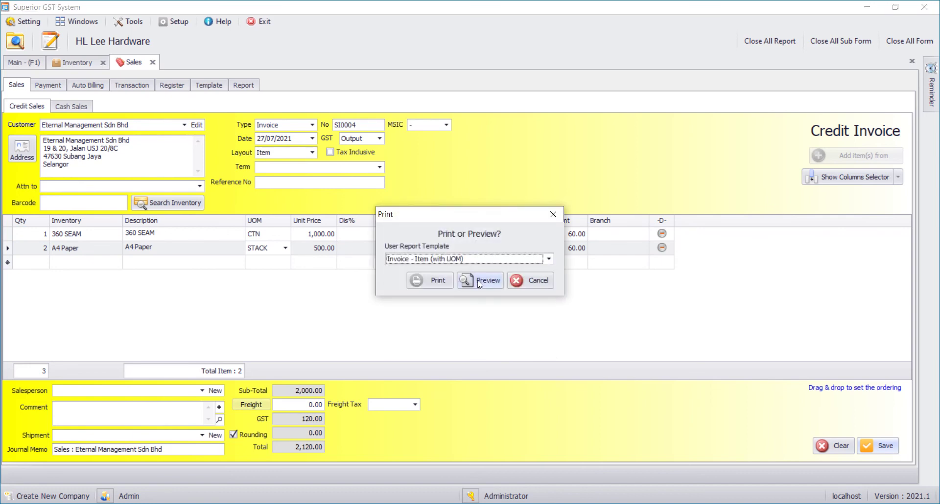
click(477, 283)
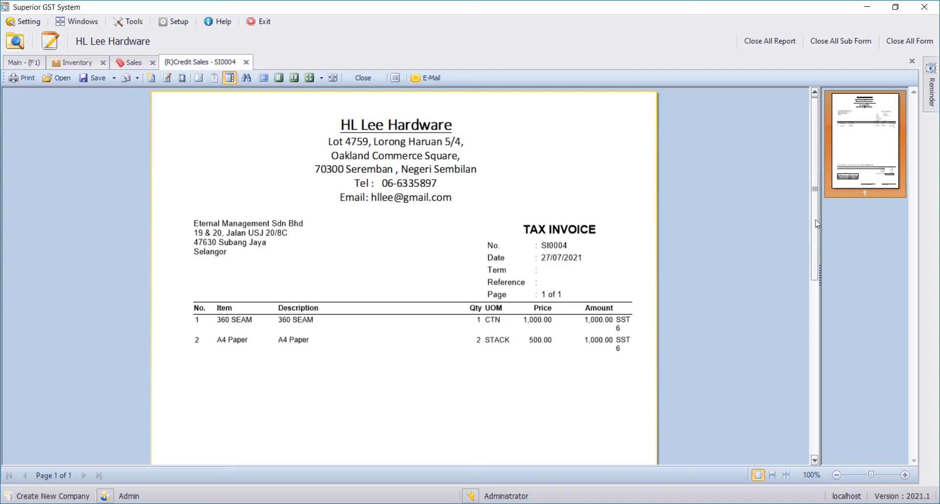
drag(811, 234, 808, 390)
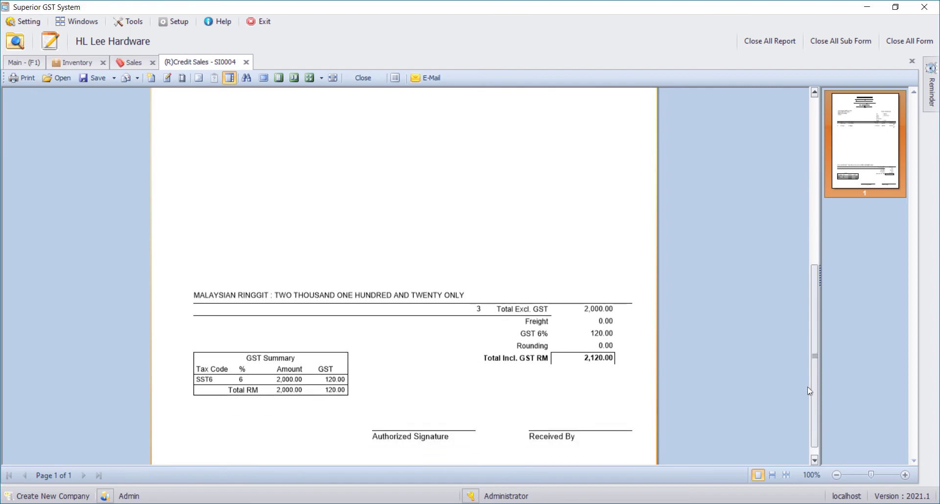
click(368, 79)
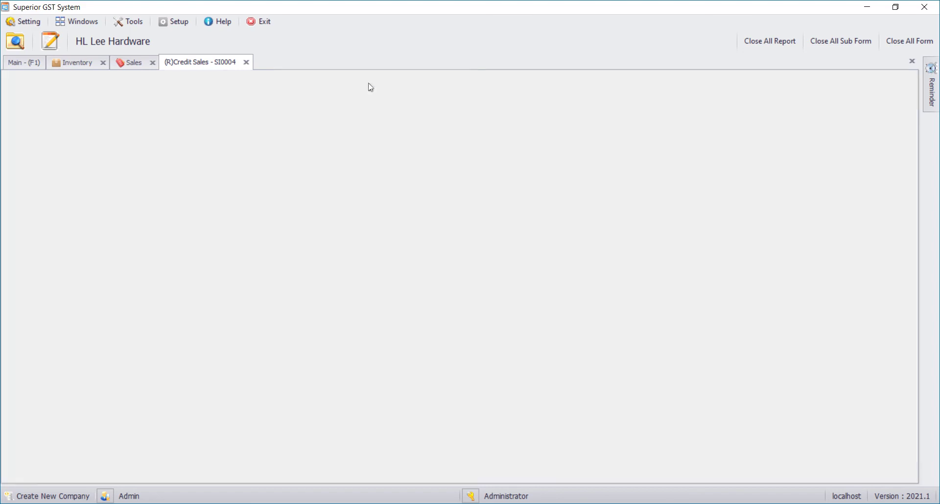